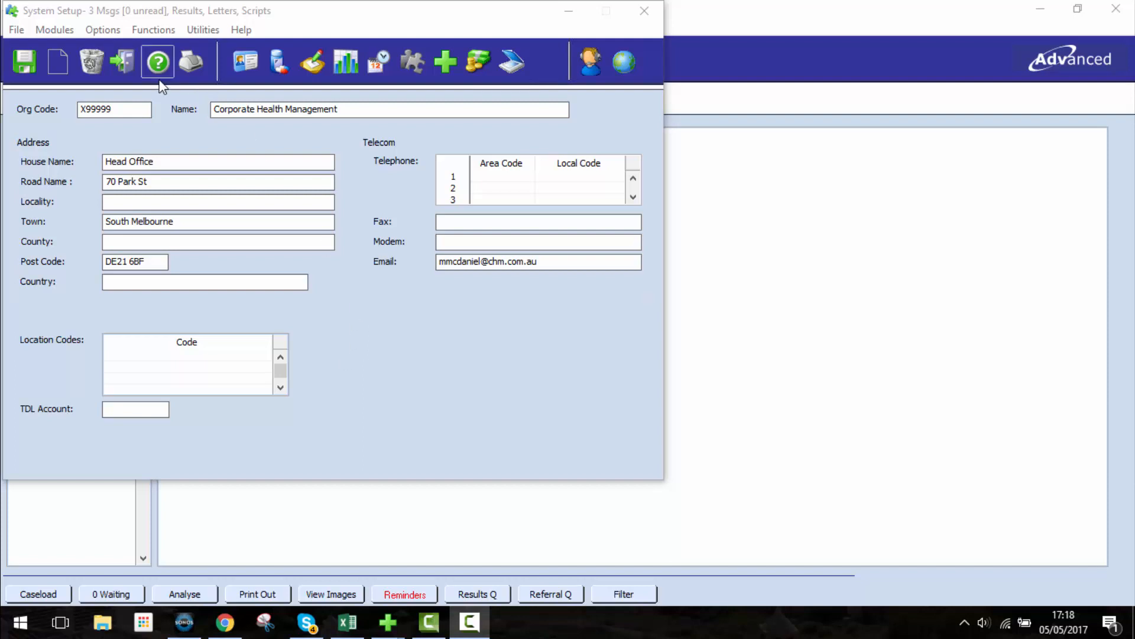
Step: Open the user/team access settings for caseloads from the system configuration
left_click(103, 29)
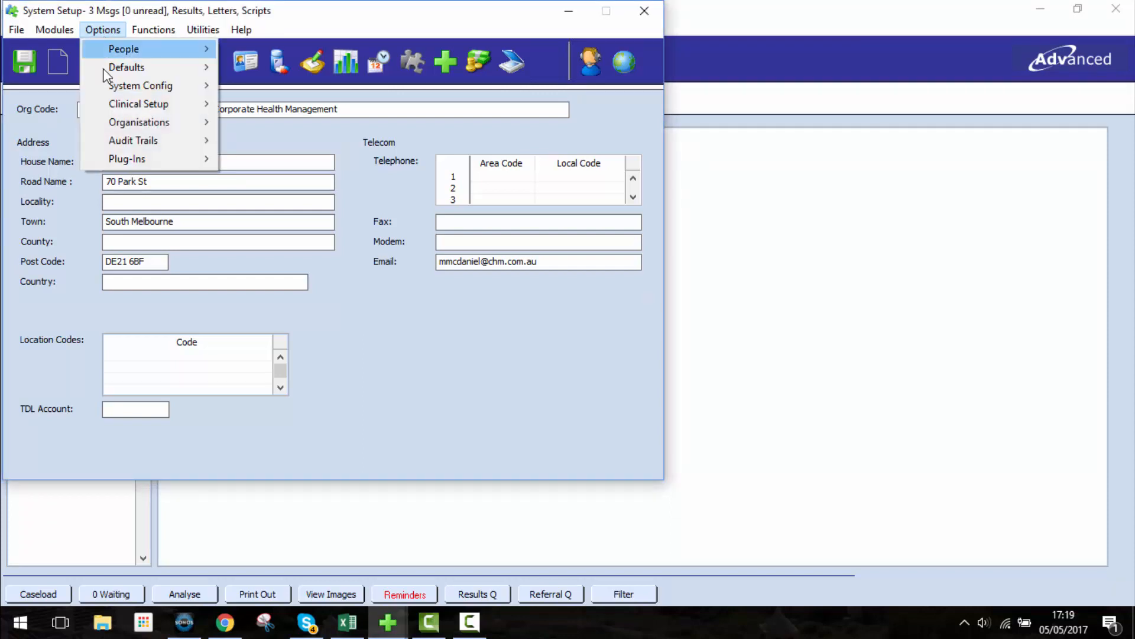
mouse_move(105, 90)
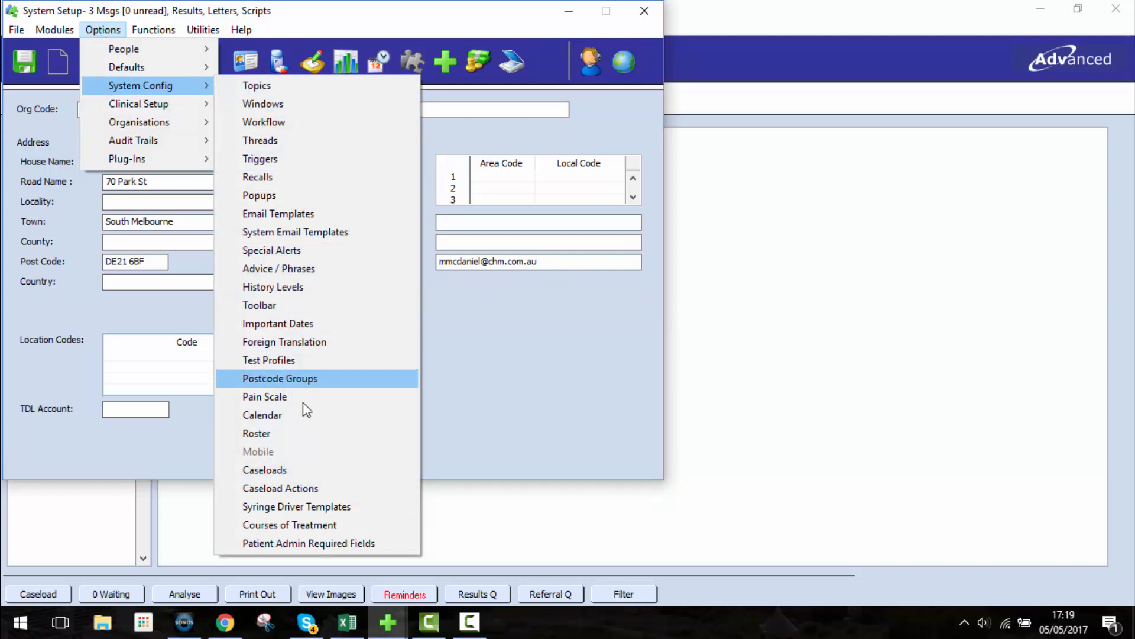
left_click(279, 465)
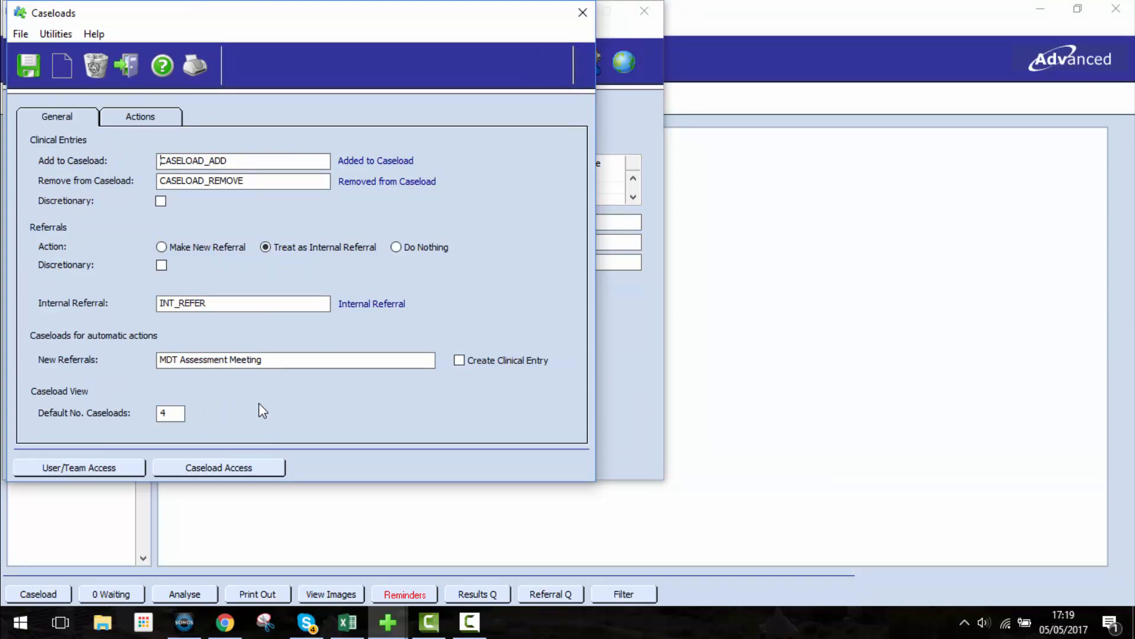
left_click(44, 467)
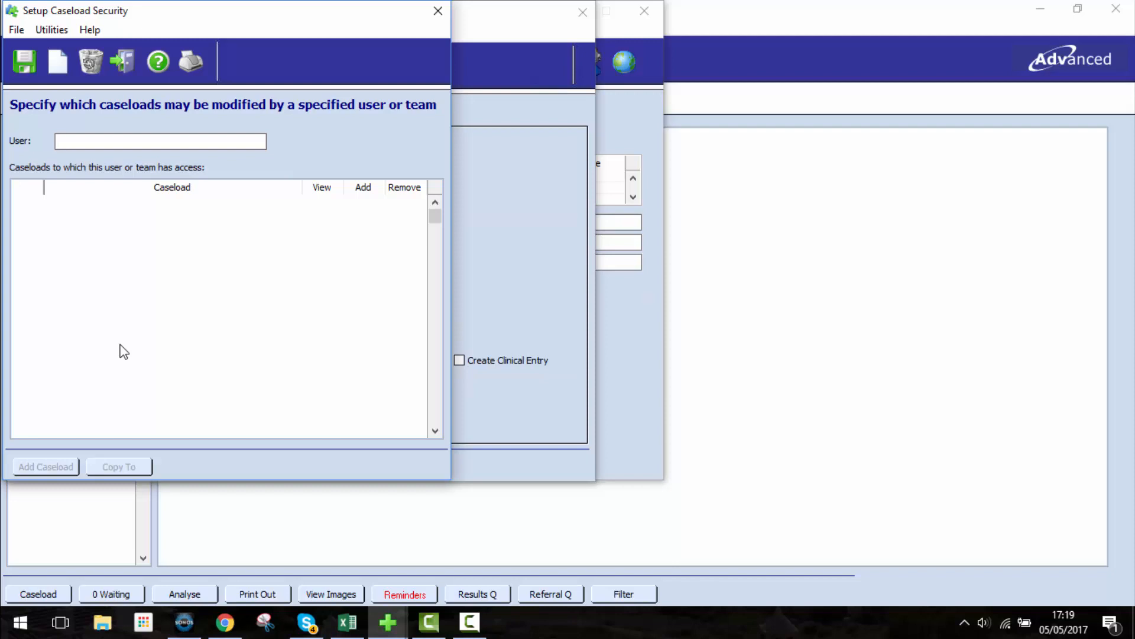
Step: Load the caseload access of an individual user, choosing the doctor with the user name HEALTHY
left_click(24, 141)
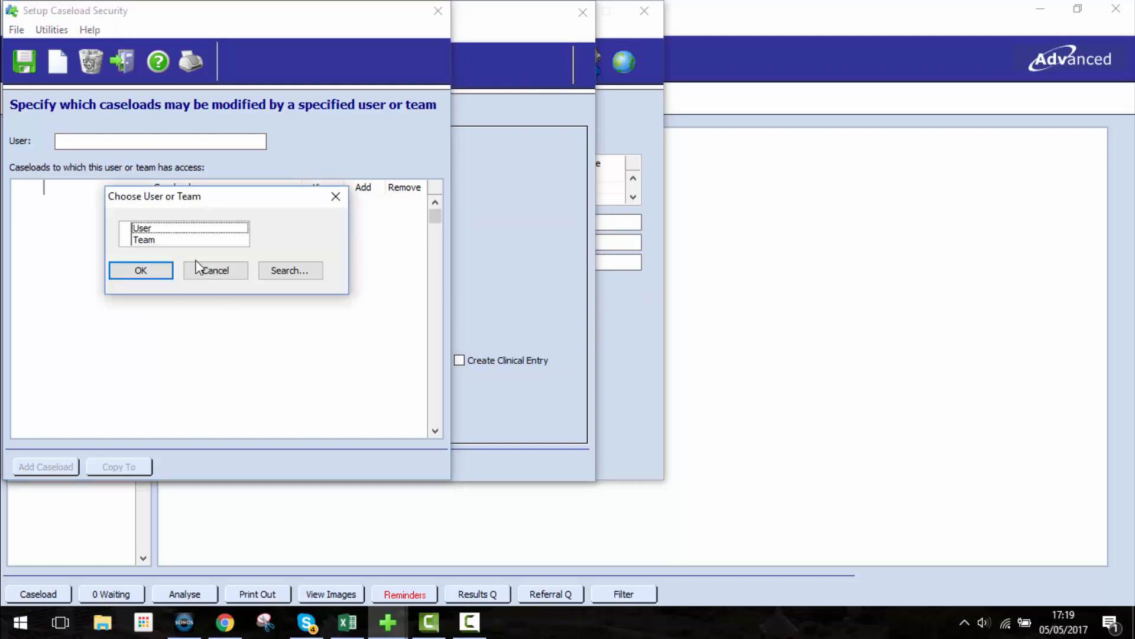
double_click(173, 230)
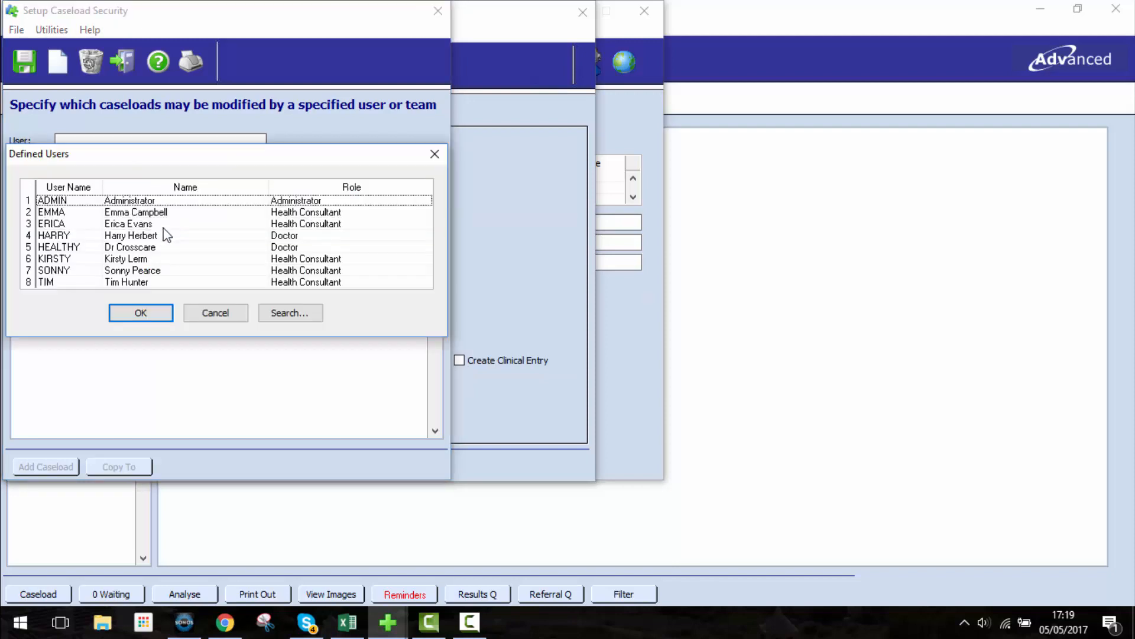
double_click(140, 247)
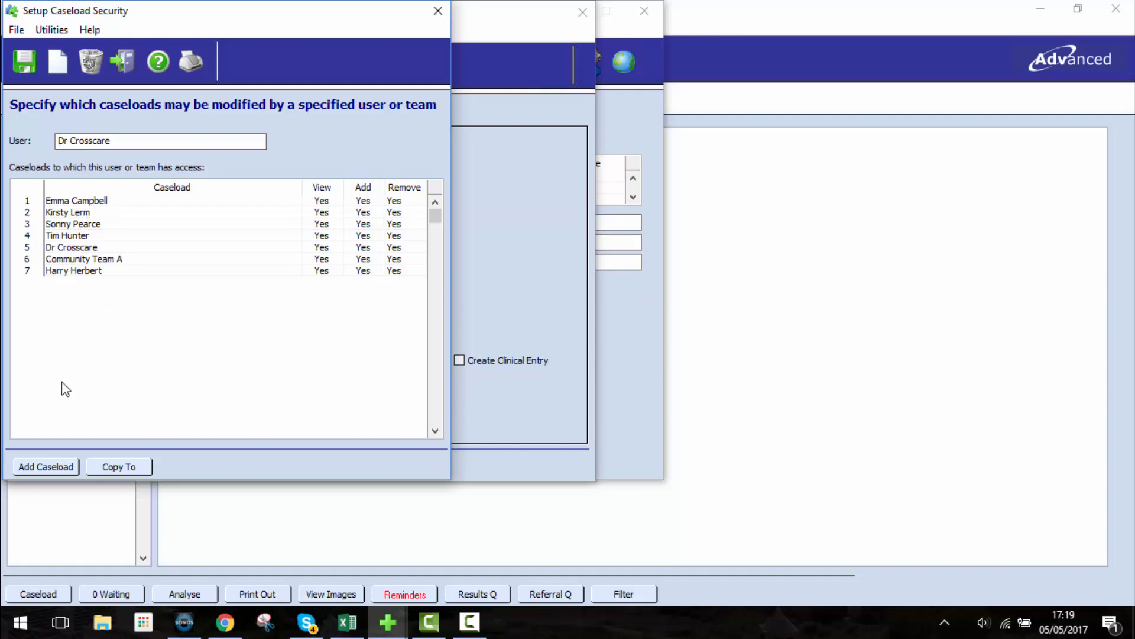
Step: Add the team caseloads Community Teams Triage Queue and MDT Assessment Meeting to the user's access list
left_click(38, 467)
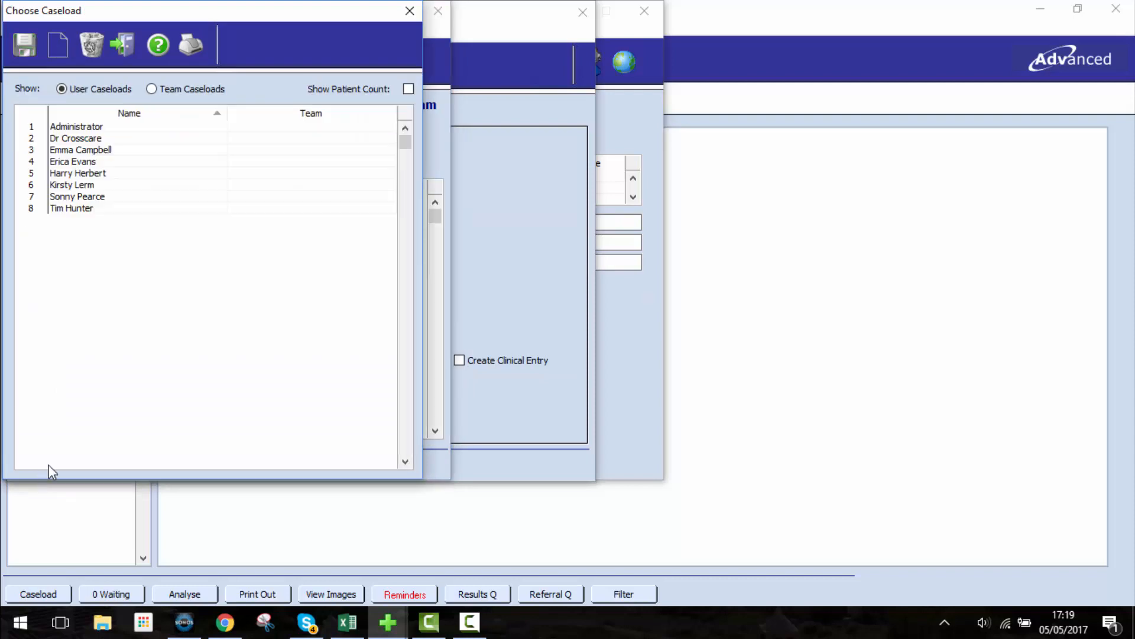
left_click(176, 93)
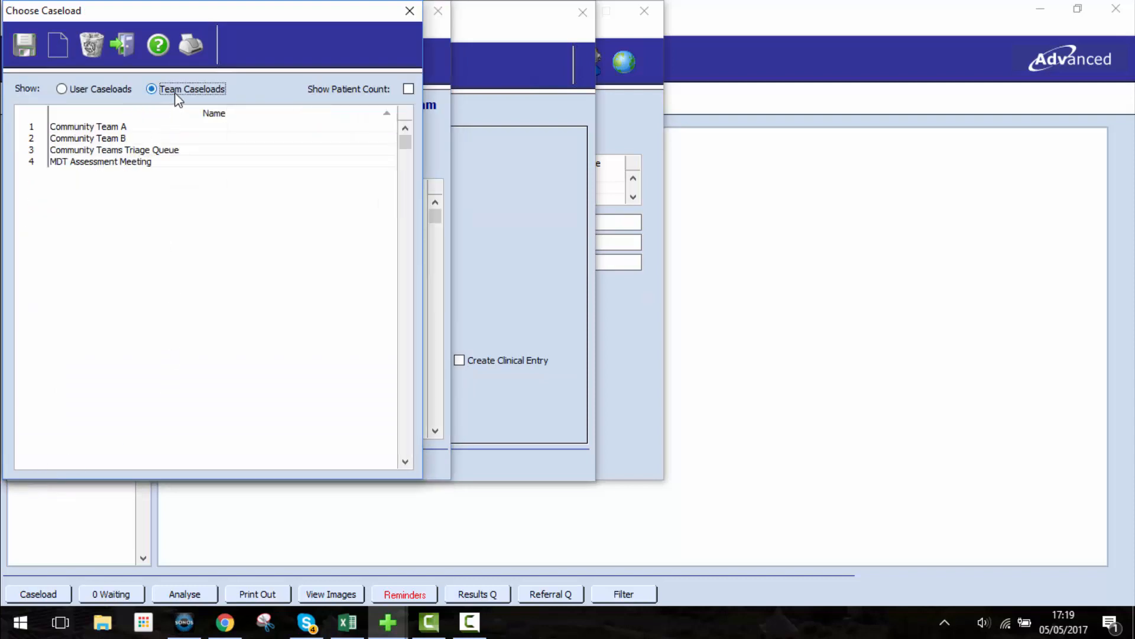
left_click(29, 163)
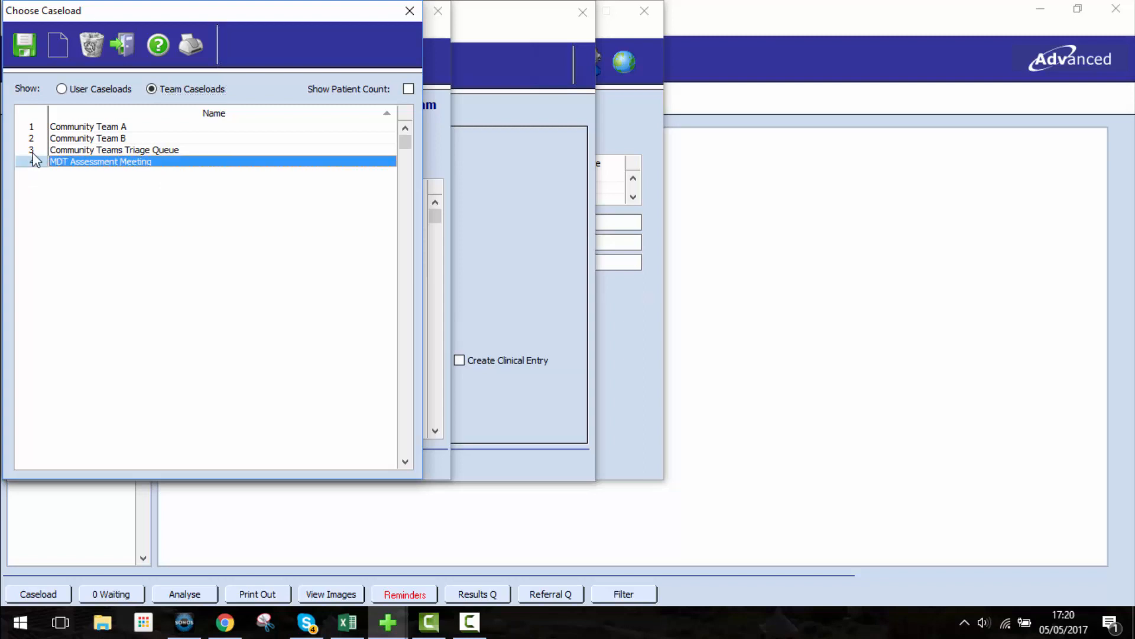
left_click(33, 149, "ctrl")
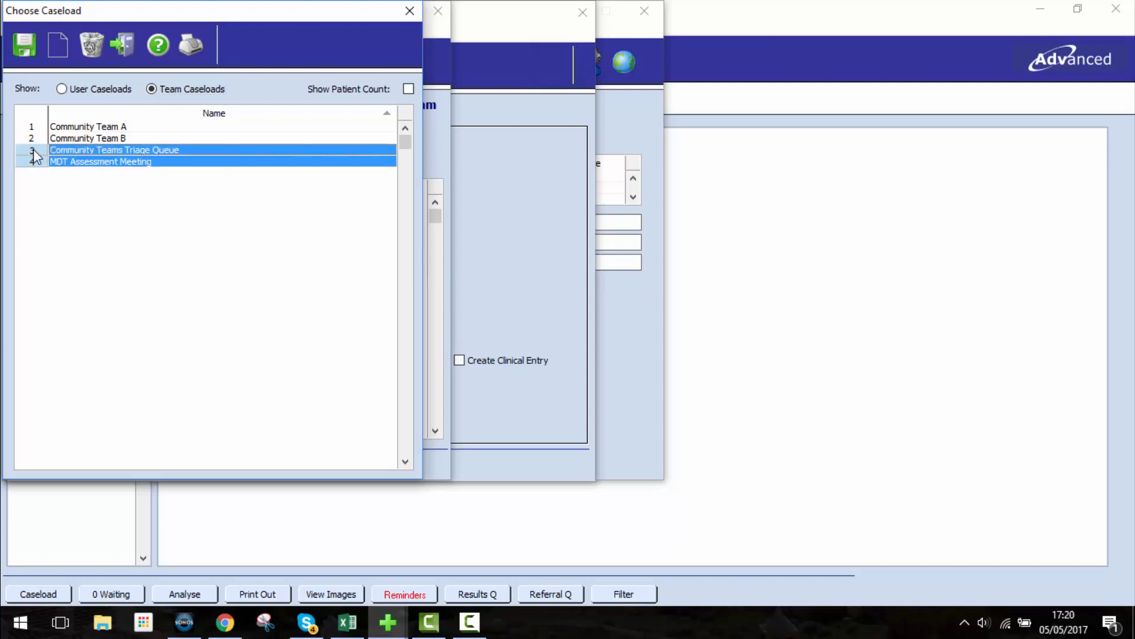
left_click(24, 45)
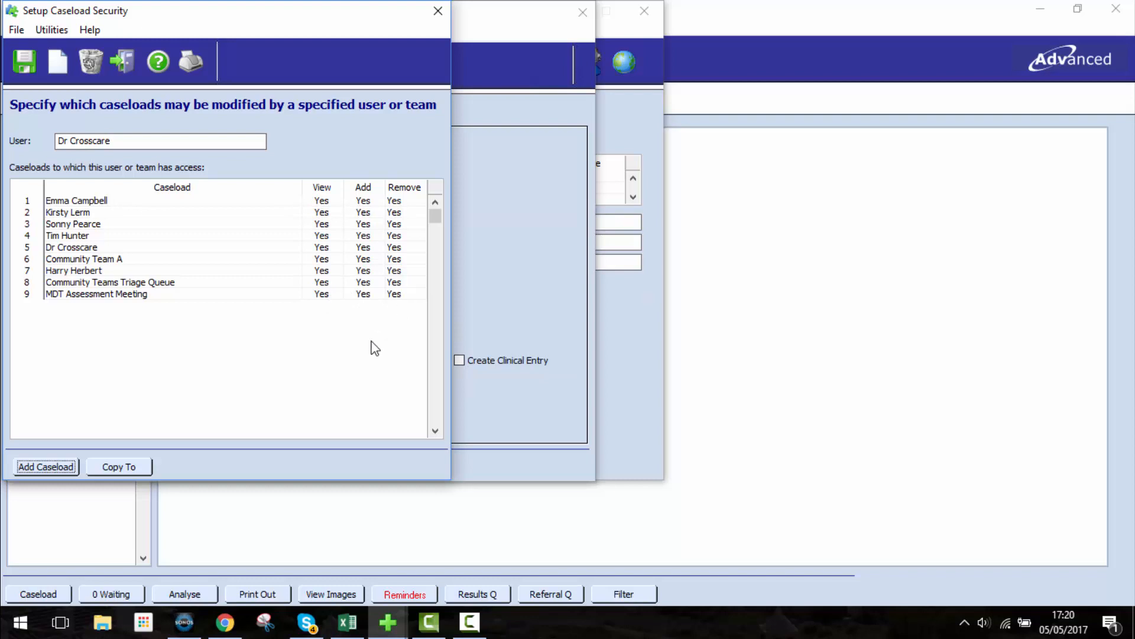
Step: Revoke the Add and Remove rights on Community Teams Triage Queue and MDT Assessment Meeting, keeping only View
left_click(367, 284)
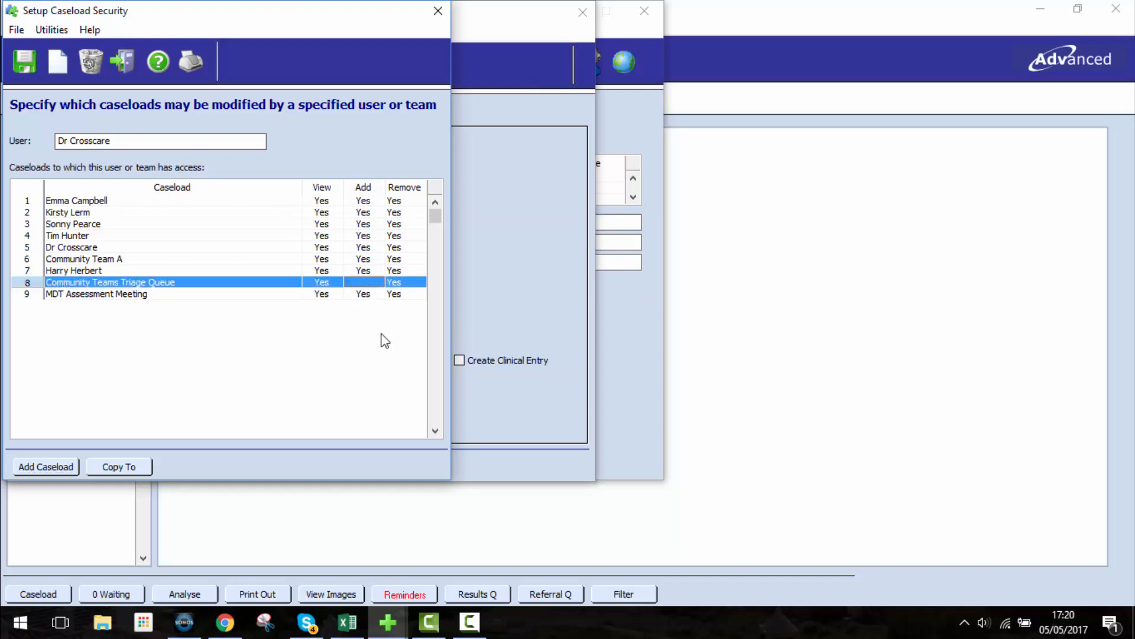
left_click(398, 282)
left_click(365, 294)
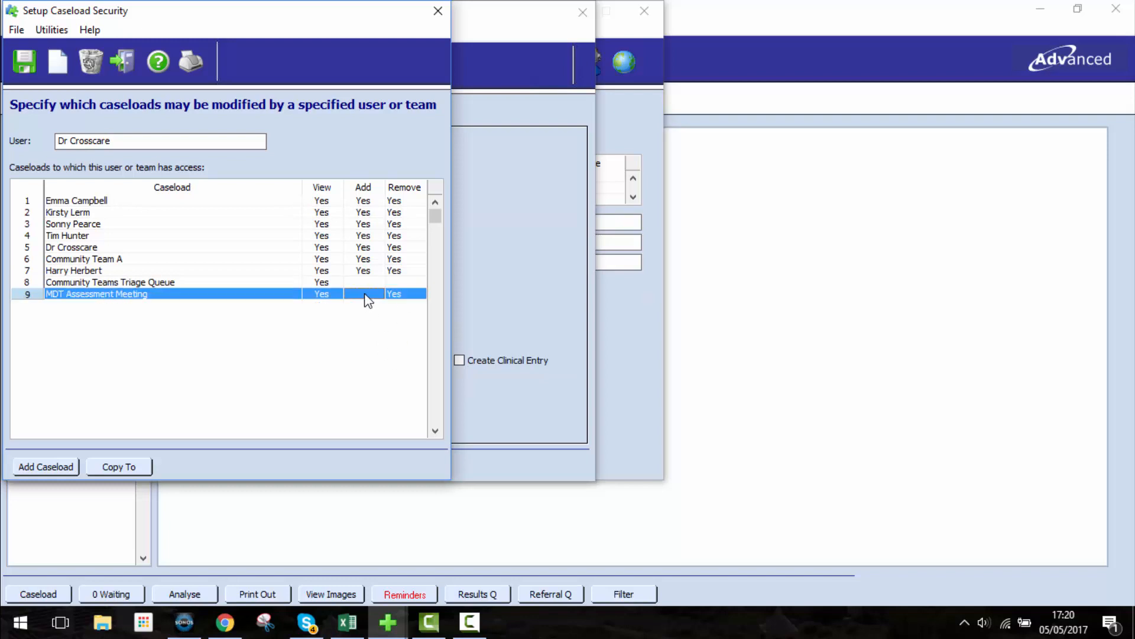
left_click(398, 295)
Step: Toggle the Add and Remove rights on the Community Teams Triage Queue caseload, save the user's access settings and close them
left_click(367, 283)
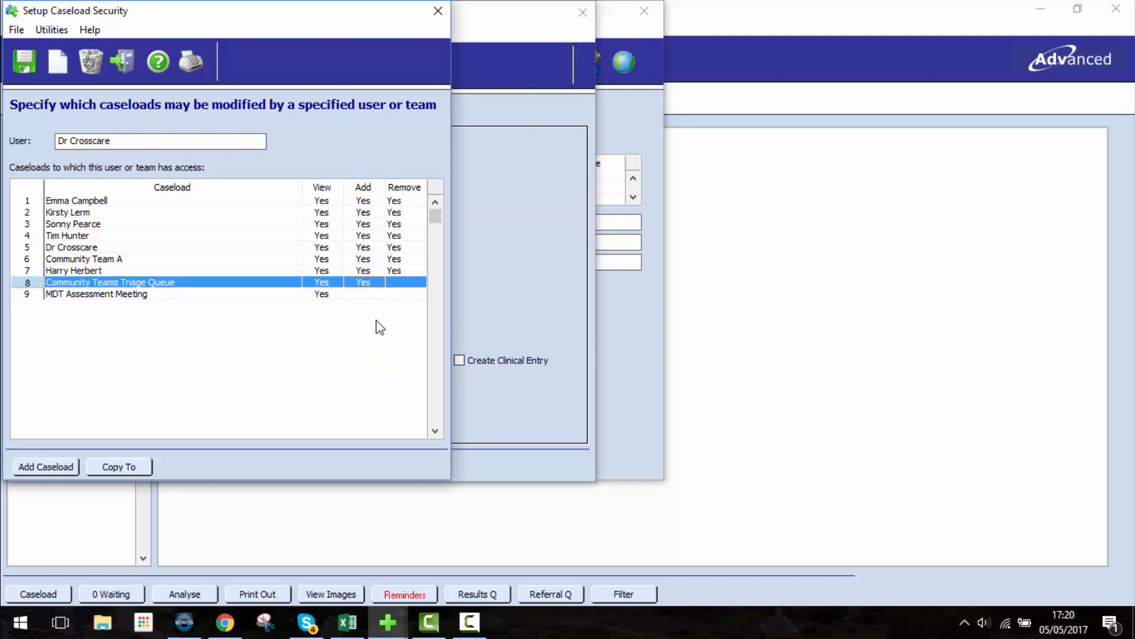
left_click(398, 283)
left_click(357, 283)
left_click(33, 61)
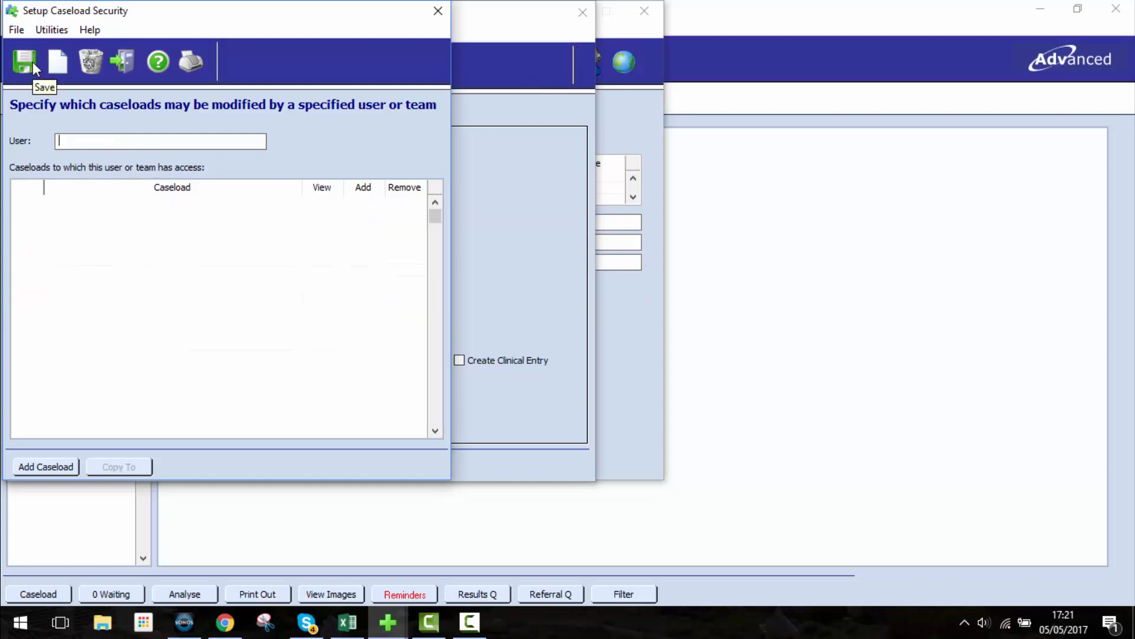
left_click(130, 58)
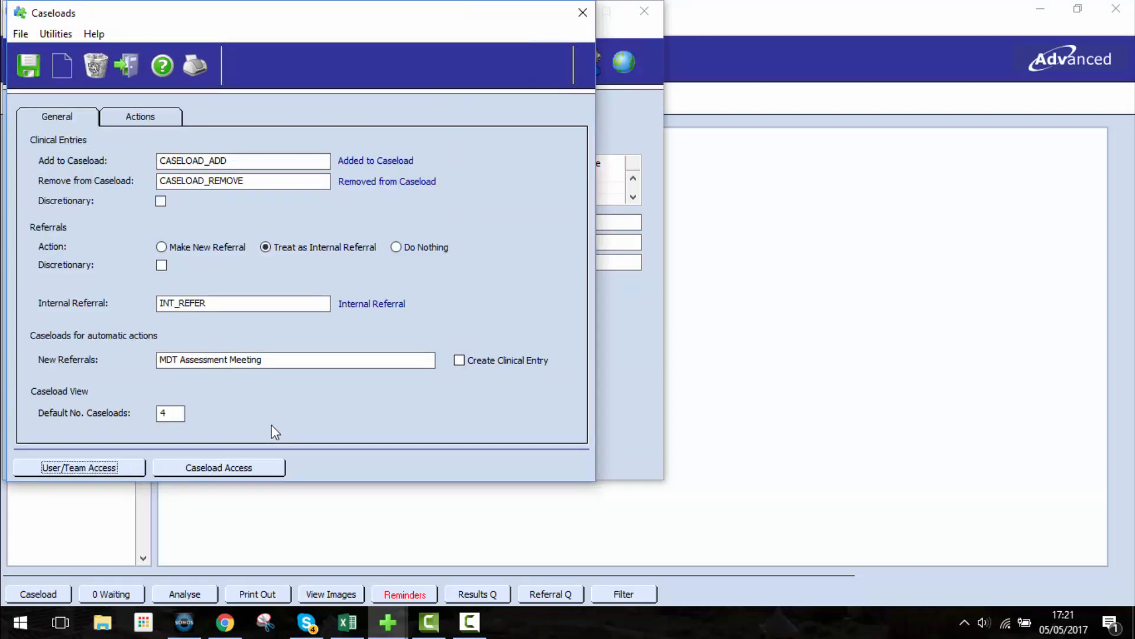
Step: Open the access settings by caseload and load the MDT Assessment Meeting team caseload
left_click(246, 471)
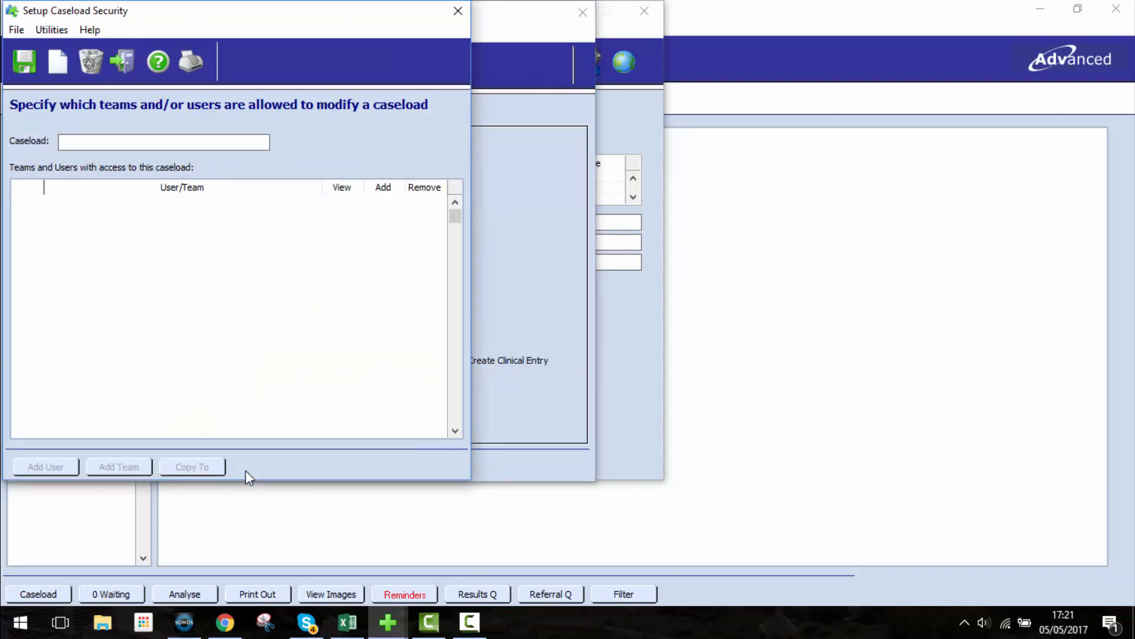
left_click(26, 146)
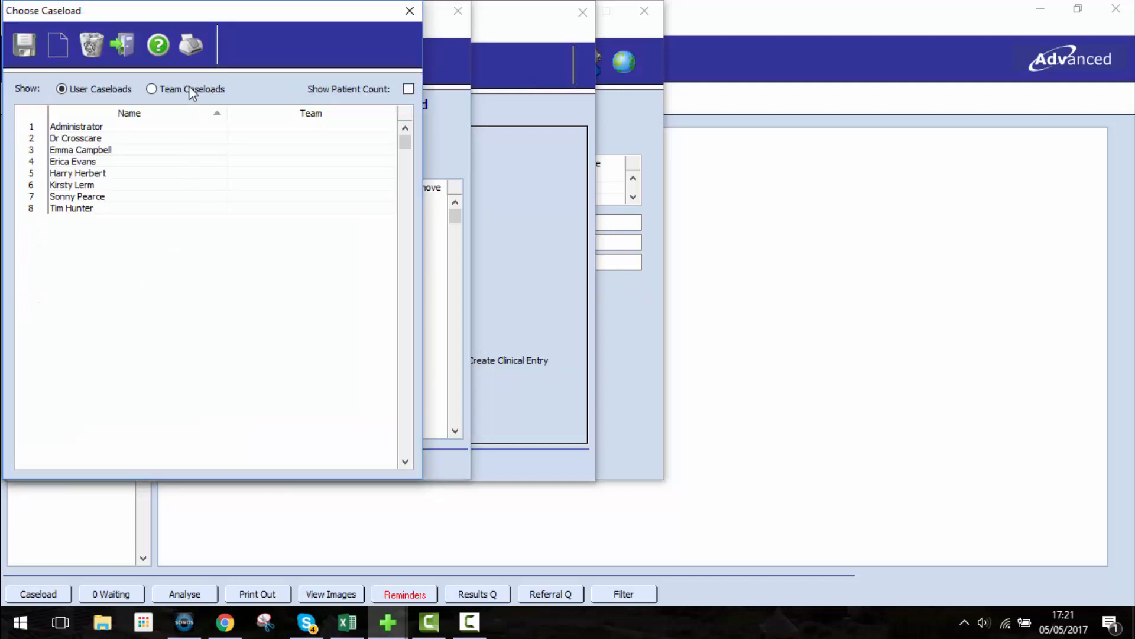
left_click(192, 90)
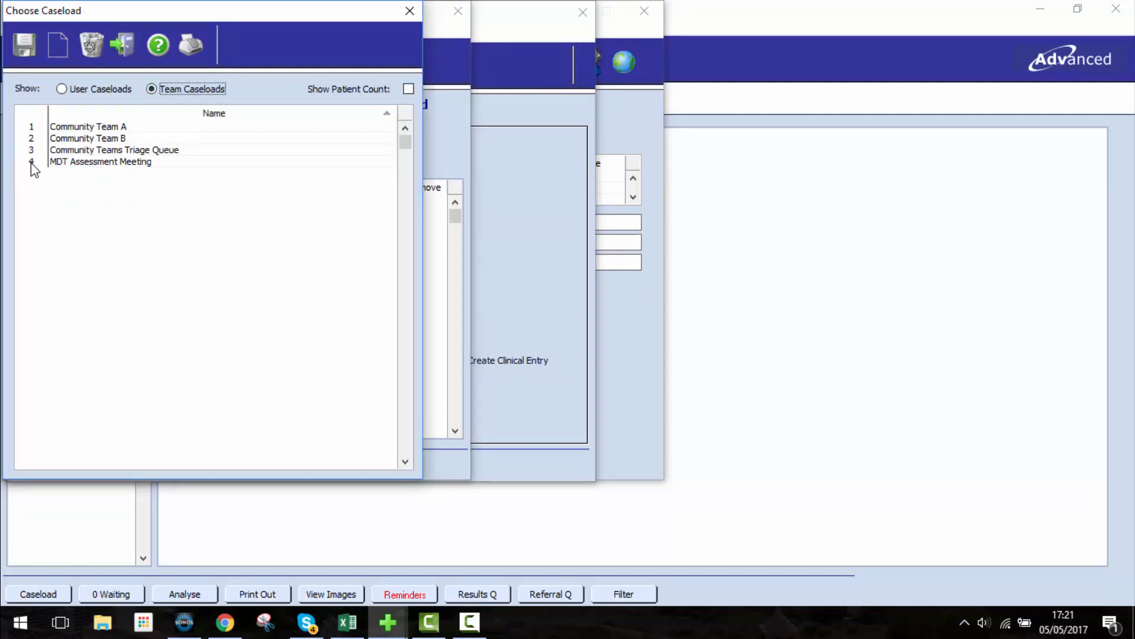
left_click(32, 163)
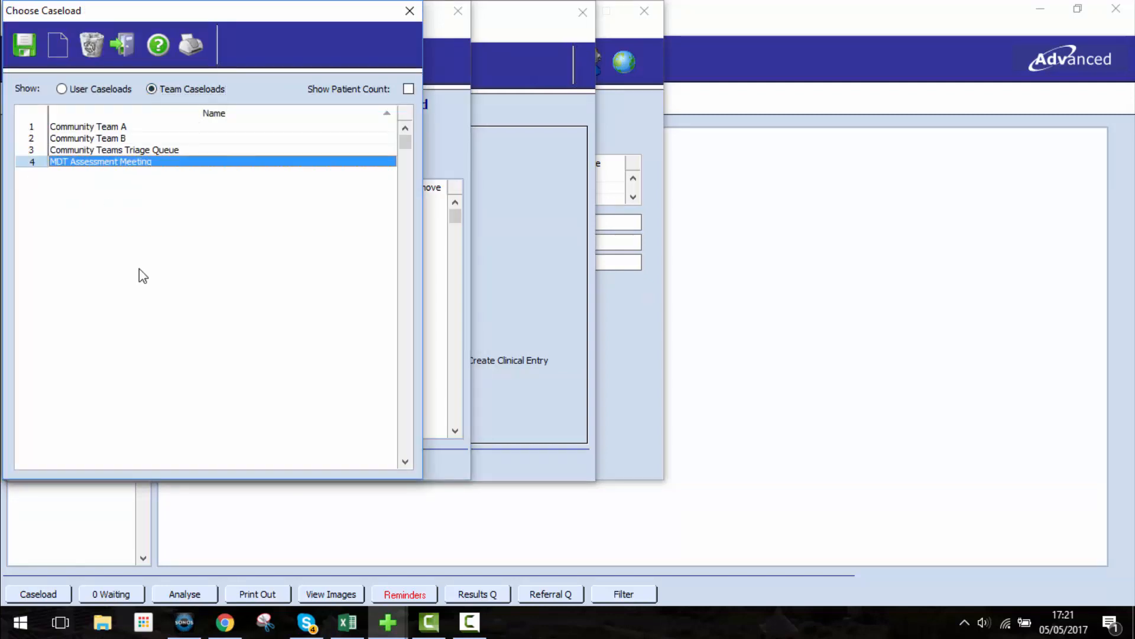
left_click(24, 46)
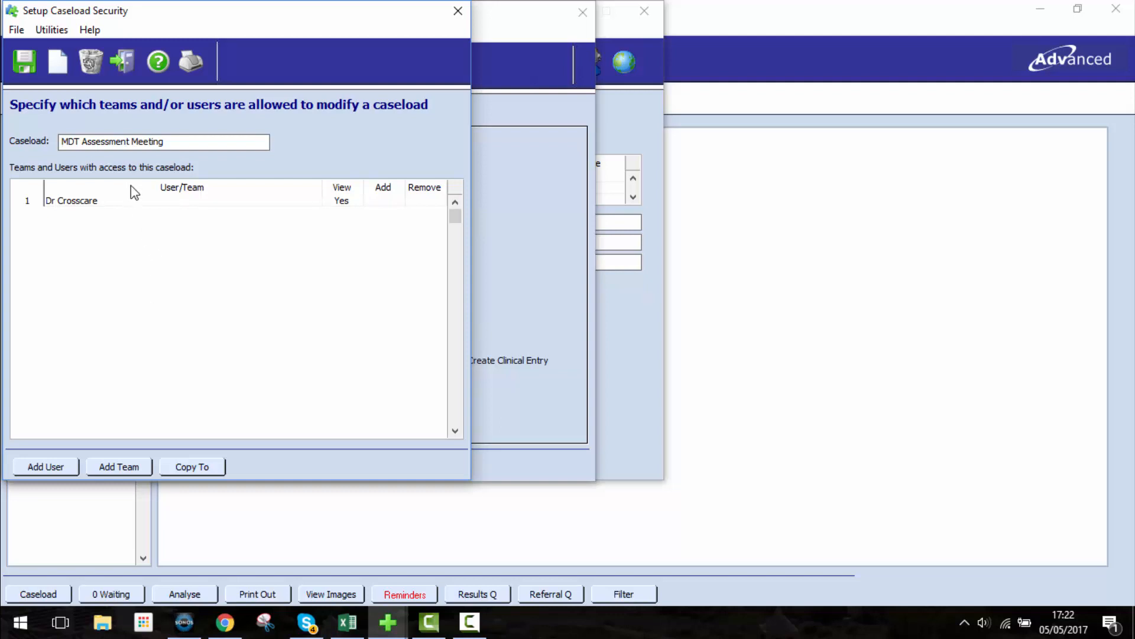
Step: Give the second Health Consultant and the first Doctor in the user list access to the MDT Assessment Meeting caseload
left_click(52, 467)
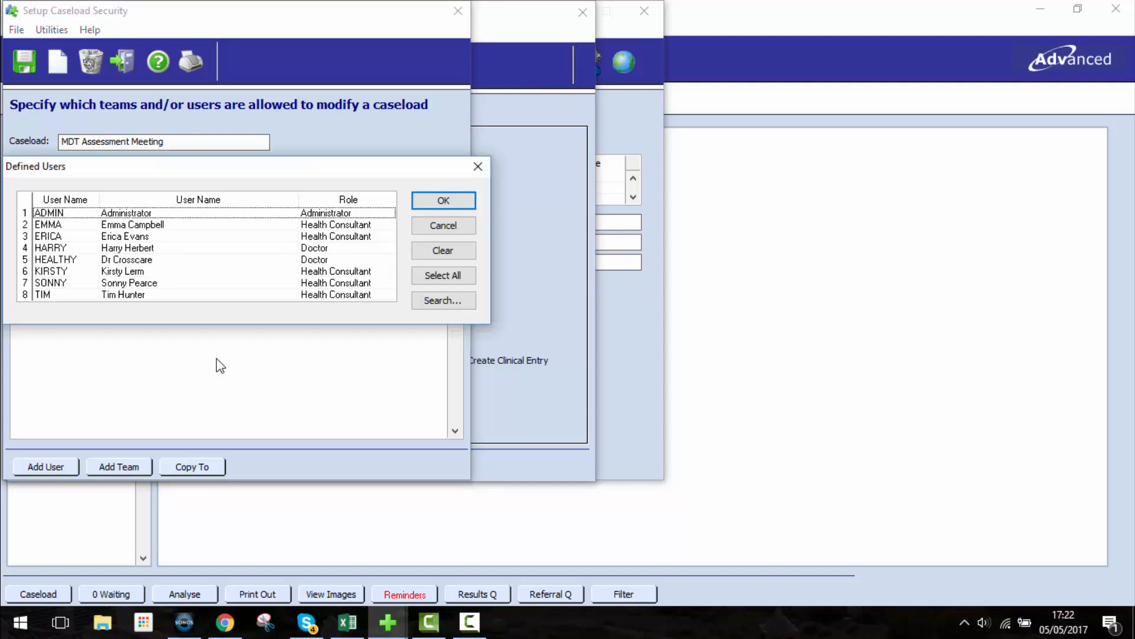
left_click(26, 236)
left_click(27, 248, "ctrl")
left_click(456, 202)
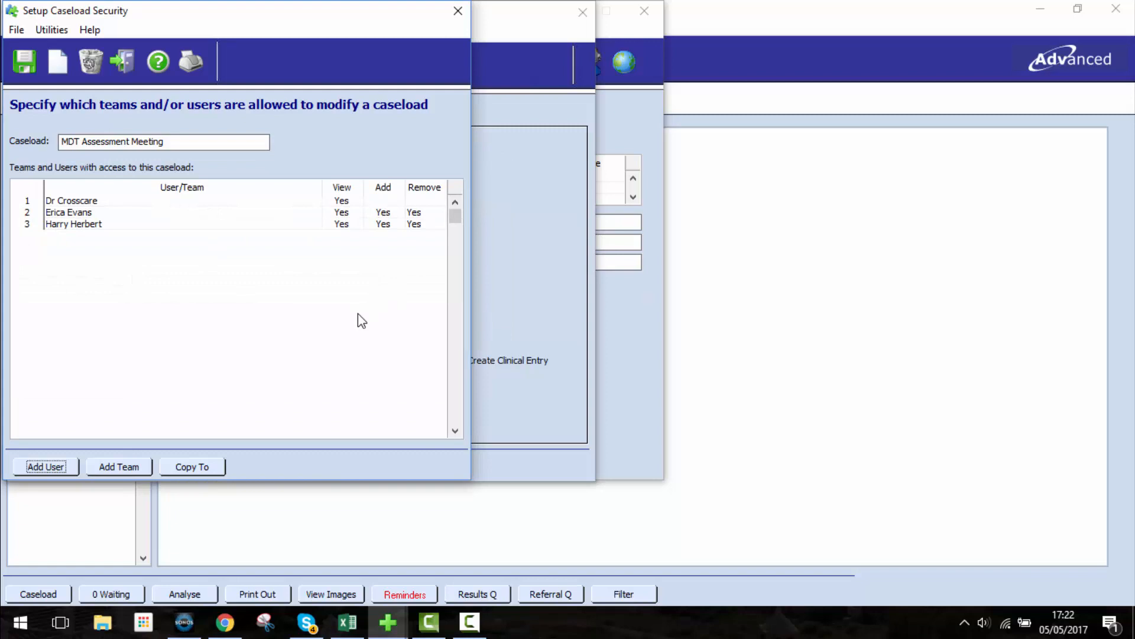
Step: Add the Community Teams Triage Queue team to those with access to the MDT Assessment Meeting caseload
left_click(122, 467)
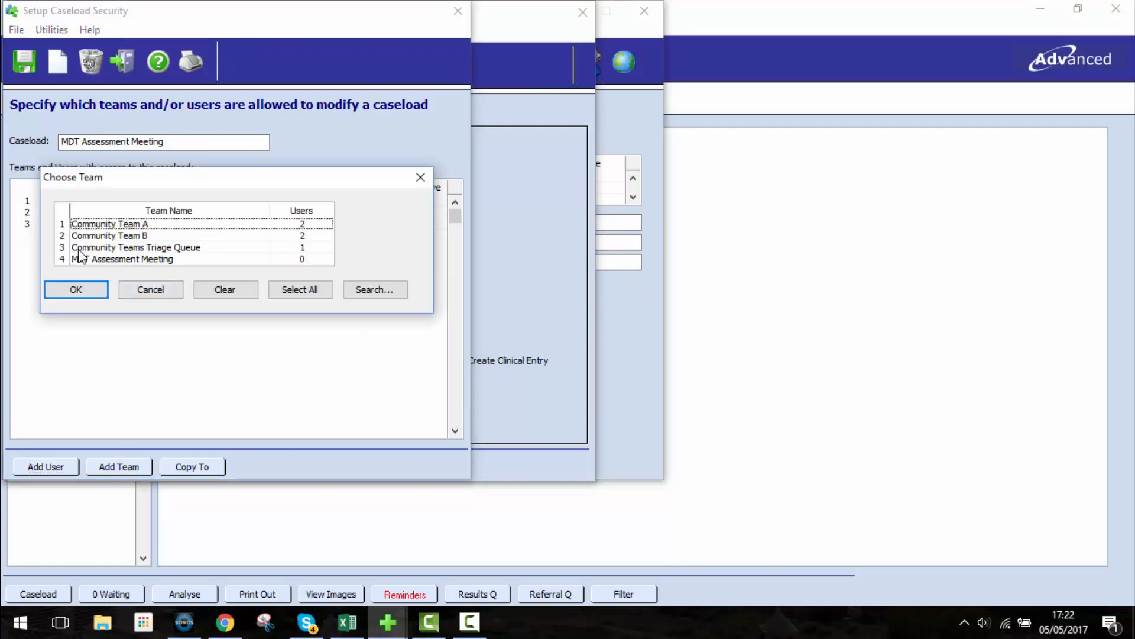
left_click(64, 248)
left_click(77, 291)
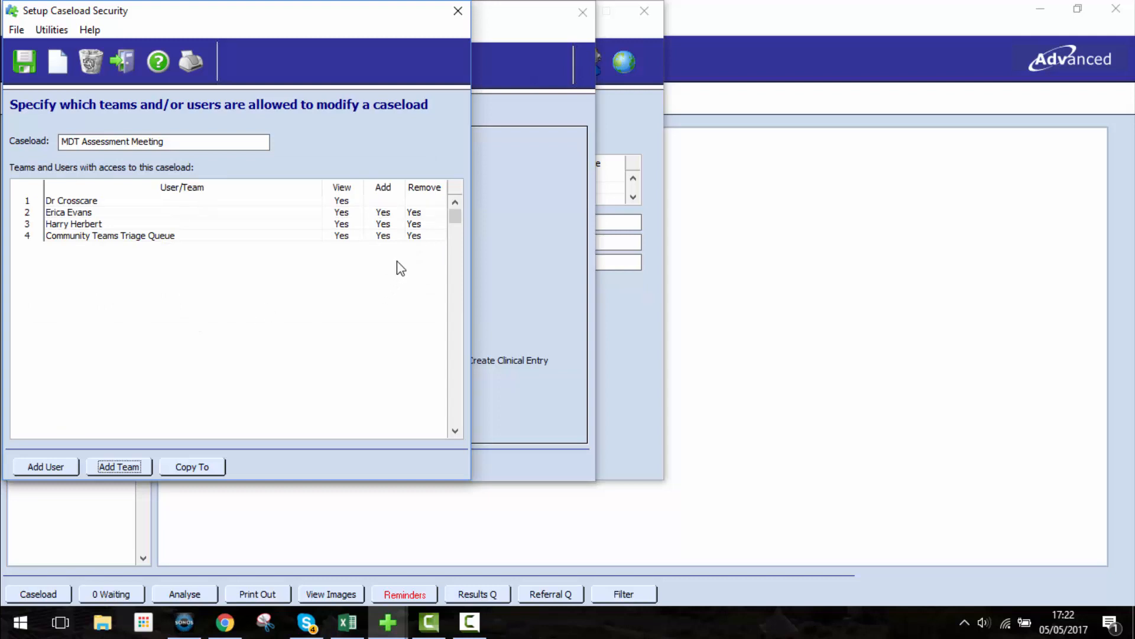
Step: Revoke the Remove right of the two newly added users on the MDT Assessment Meeting caseload
left_click(430, 214)
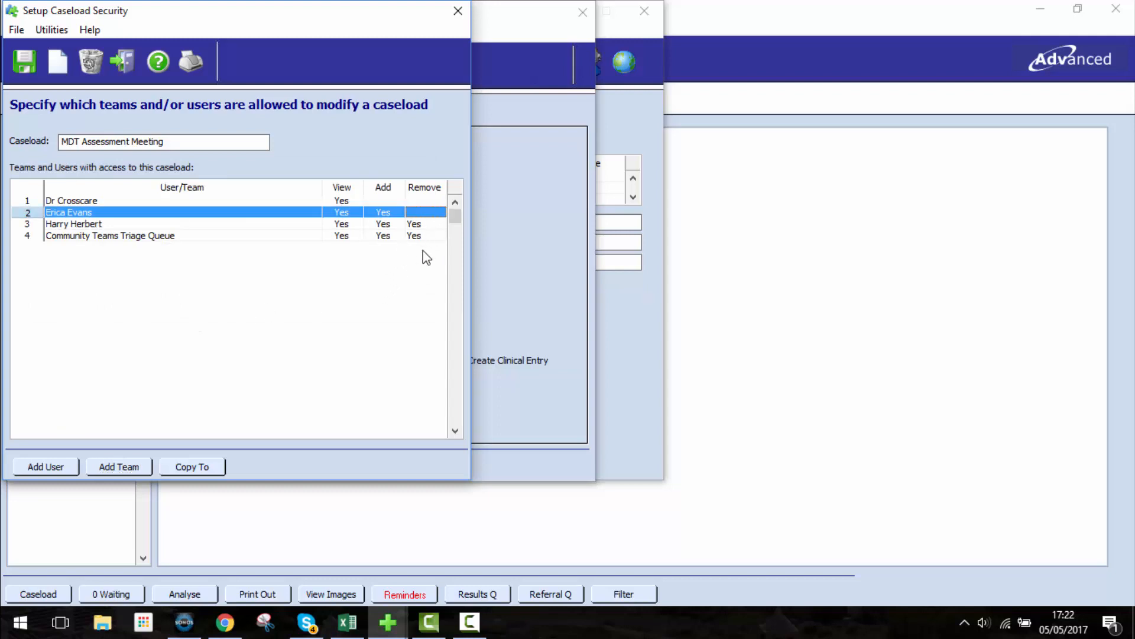
left_click(419, 226)
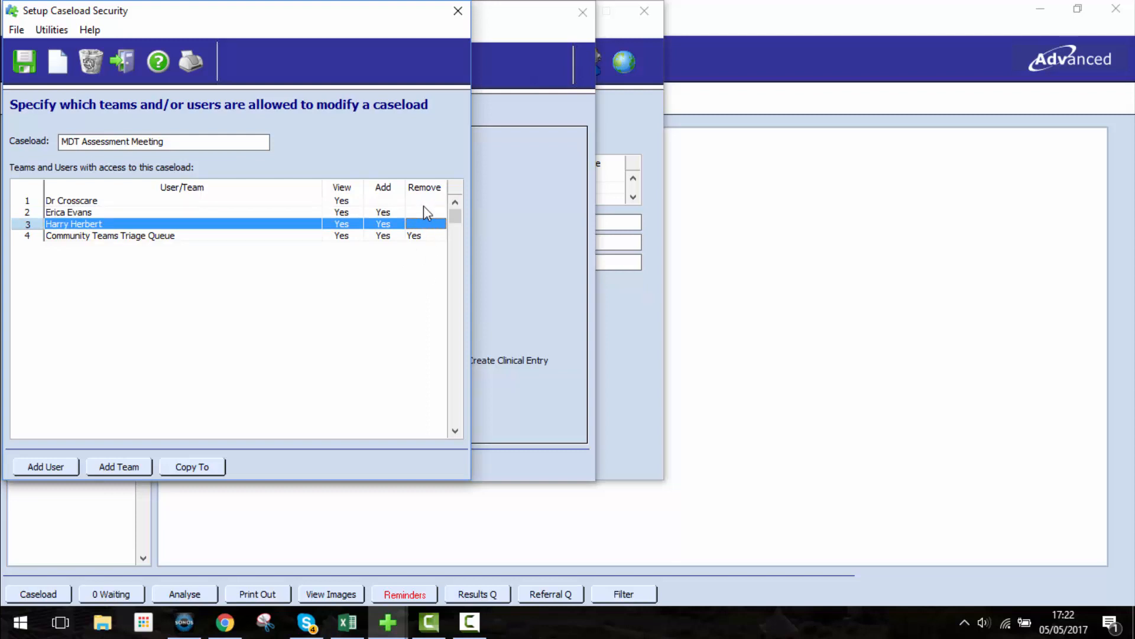
Step: Restore the Remove right for both newly added users and save the MDT Assessment Meeting access settings
left_click(423, 210)
left_click(418, 228)
left_click(22, 66)
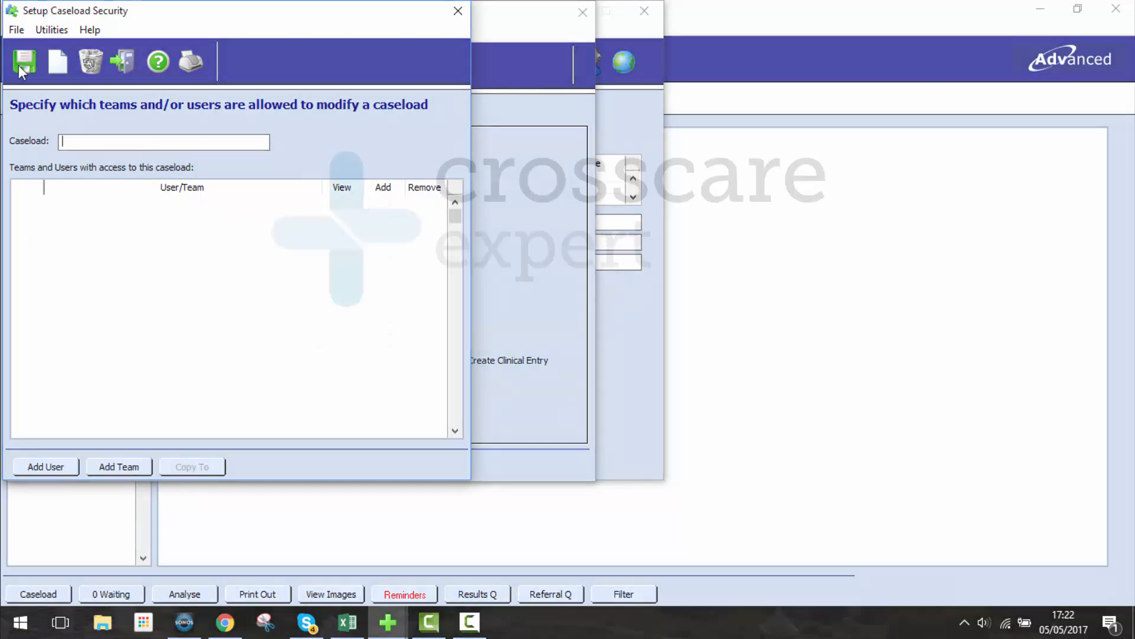